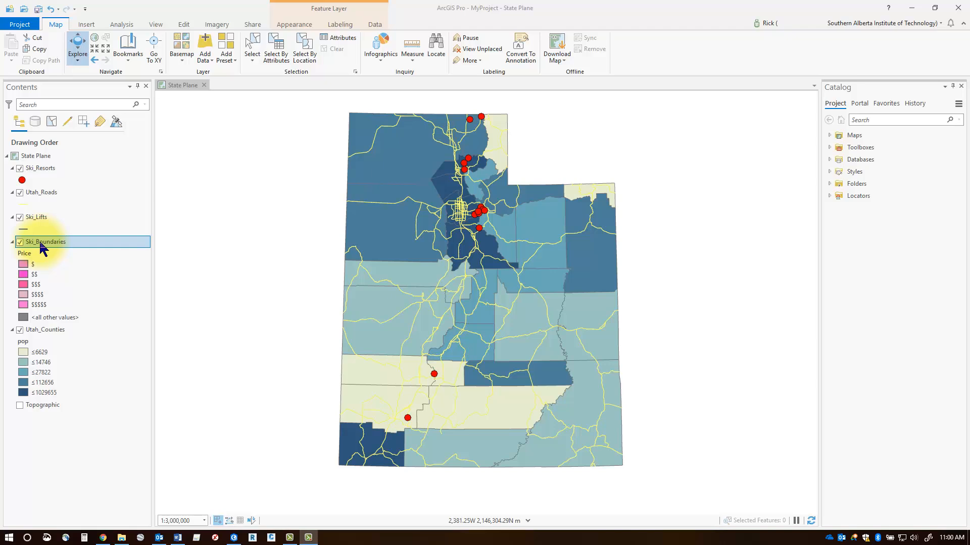
# Examine the NAME and Price fields in the attribute table of the Ski_Boundaries layer.
pyautogui.rightClick(41, 244)
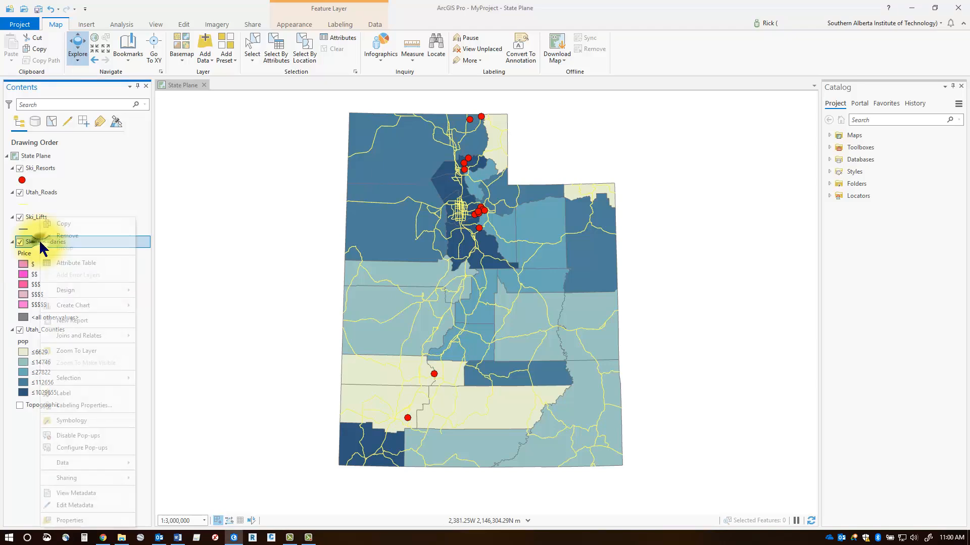
pyautogui.click(72, 263)
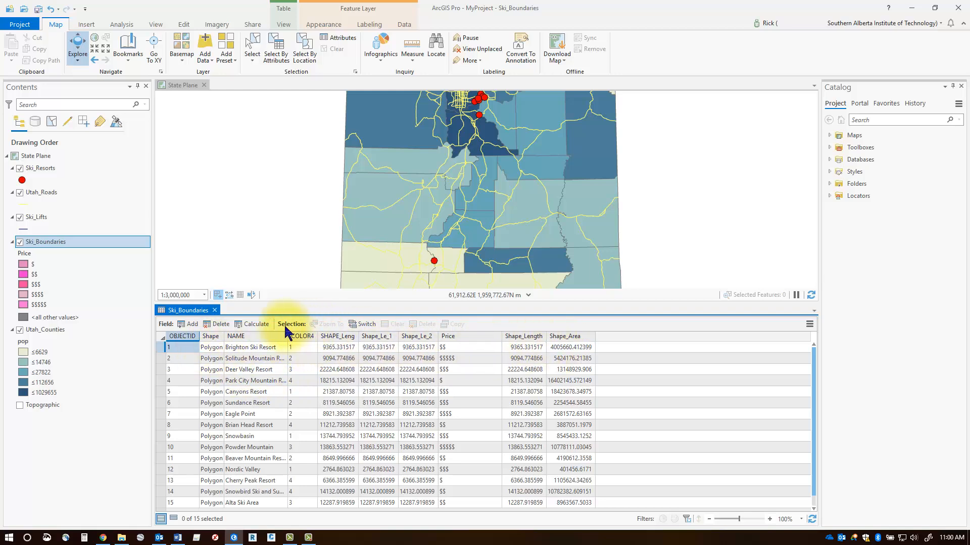
pyautogui.click(246, 337)
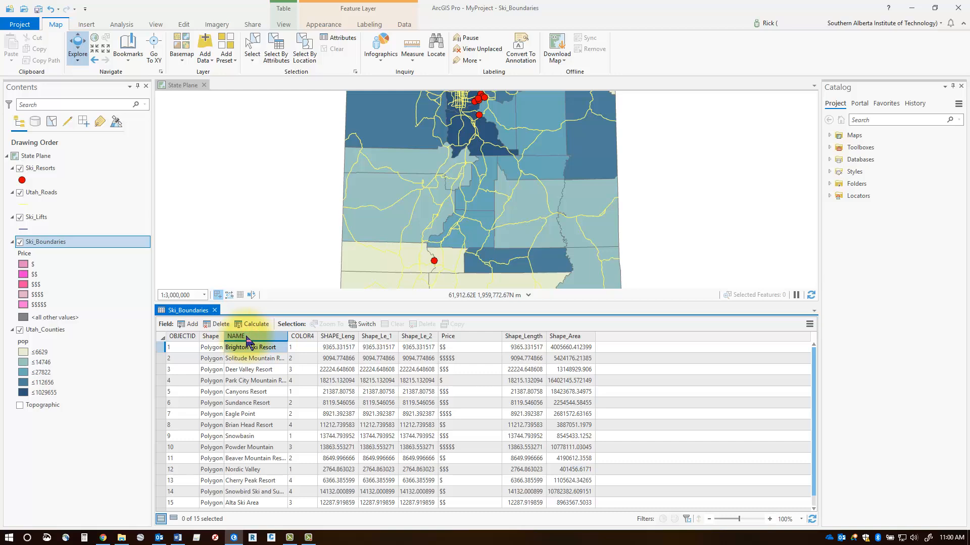
pyautogui.click(463, 337)
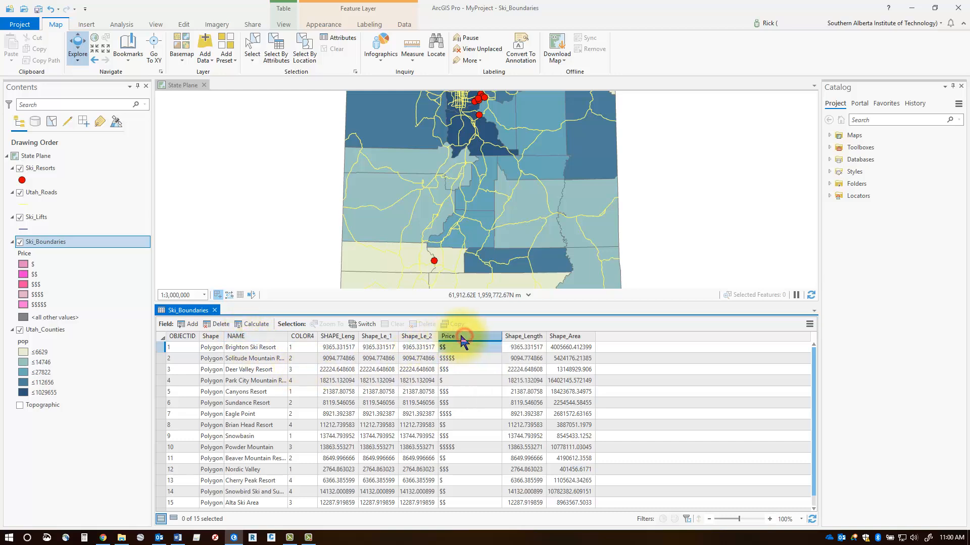
pyautogui.click(257, 337)
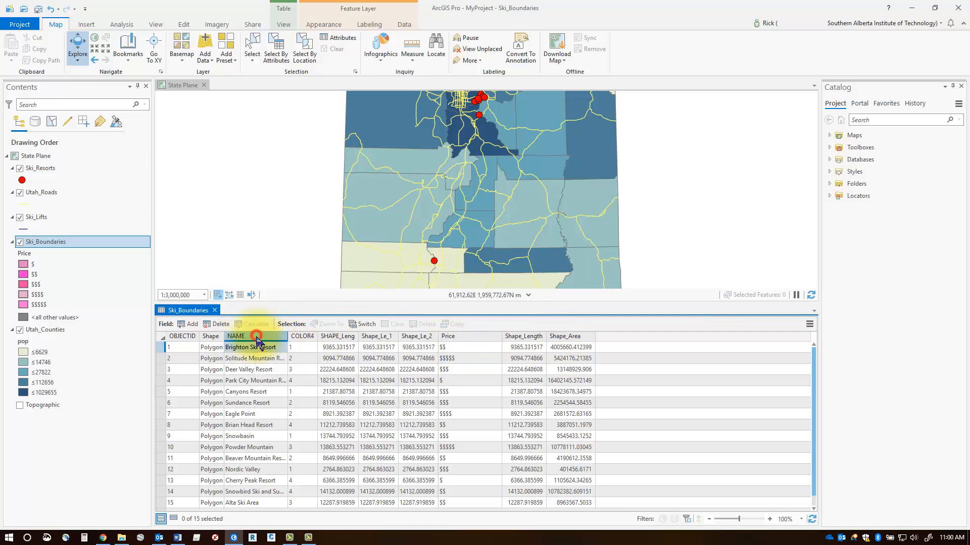
pyautogui.click(214, 311)
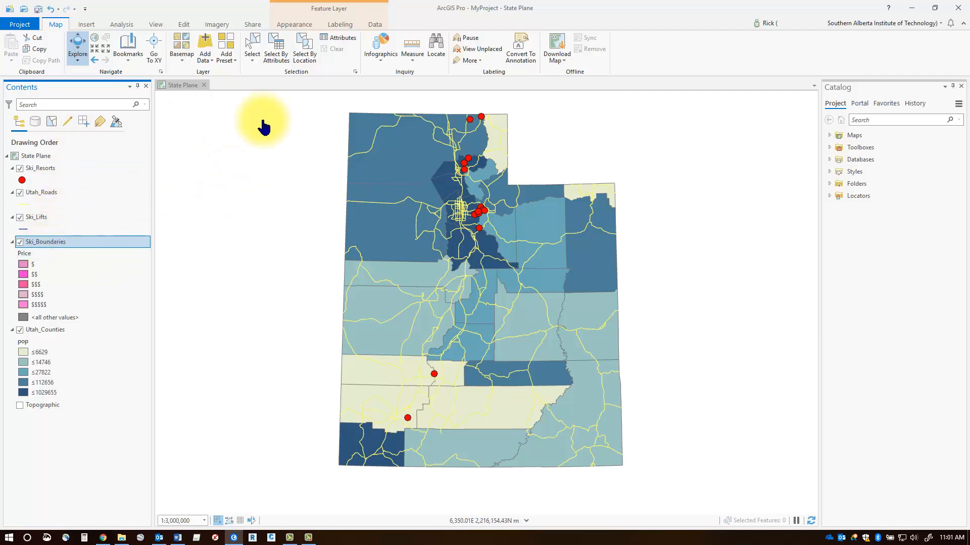
# Turn on labels for the Ski_Boundaries layer using the NAME field.
pyautogui.click(347, 29)
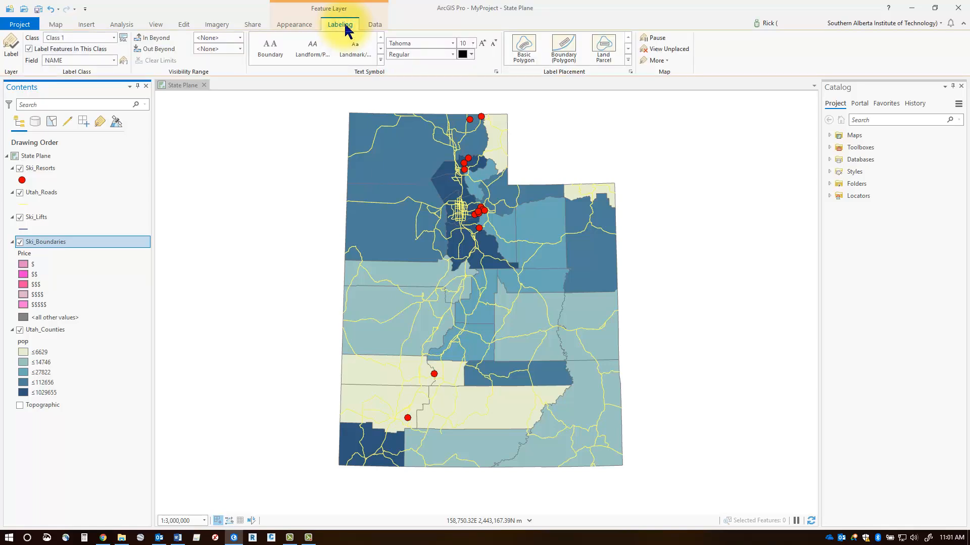
pyautogui.click(114, 61)
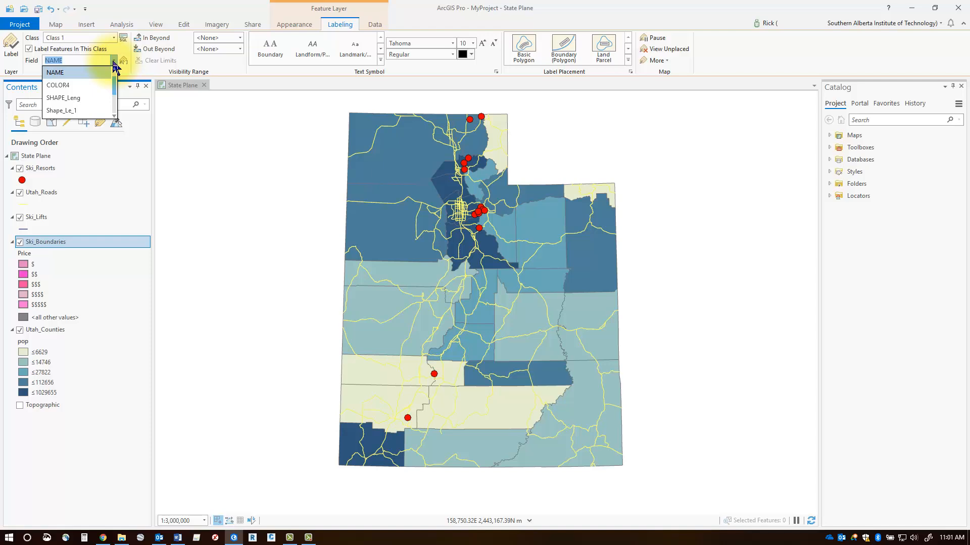
pyautogui.click(113, 61)
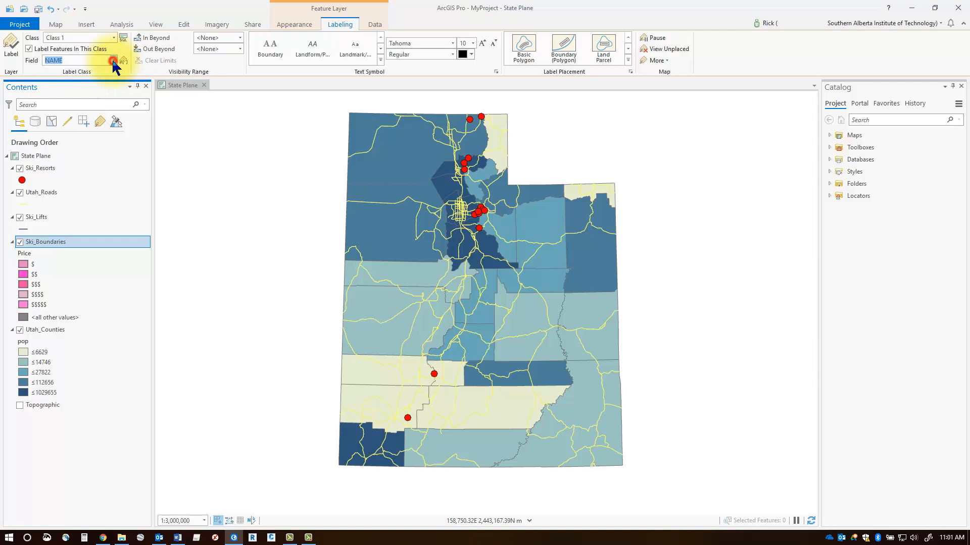
pyautogui.click(11, 51)
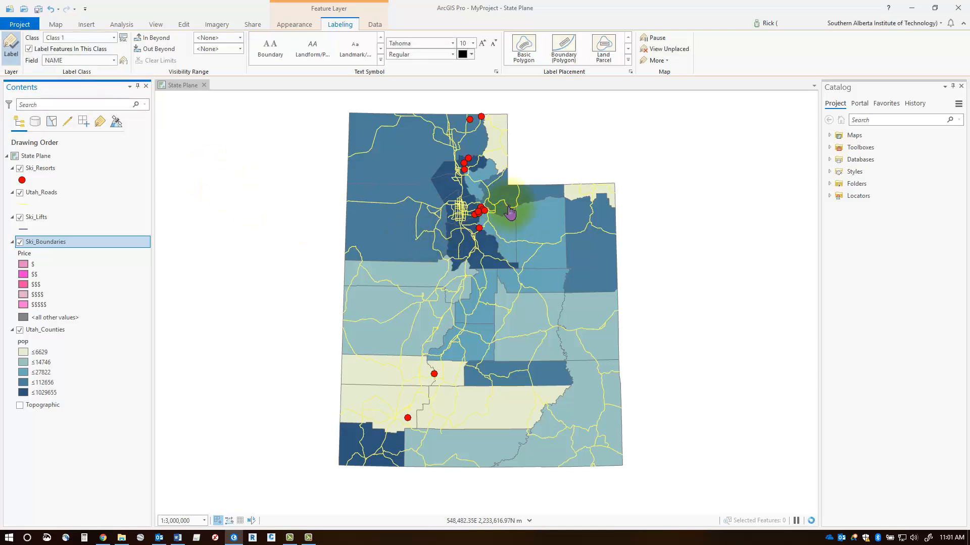
pyautogui.scroll(5, 475, 224)
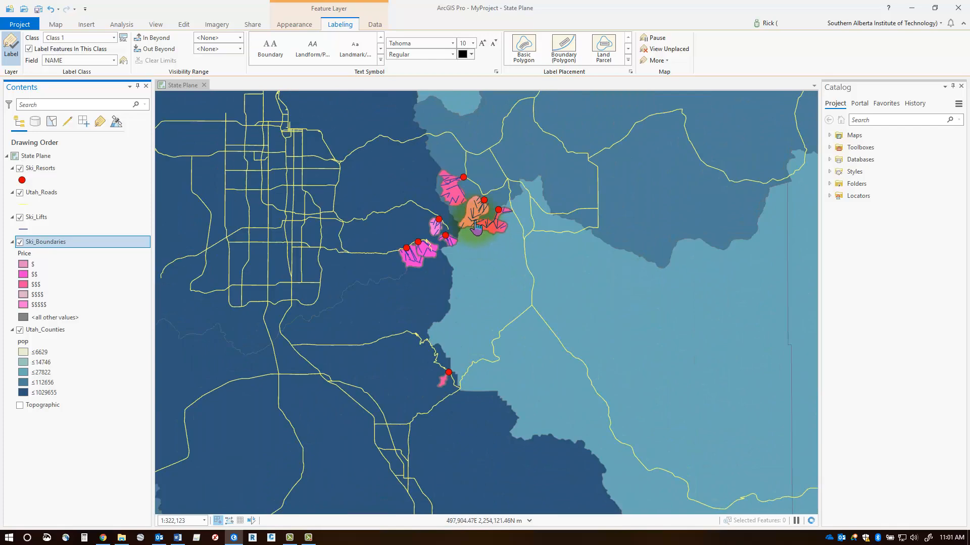
pyautogui.scroll(5, 476, 225)
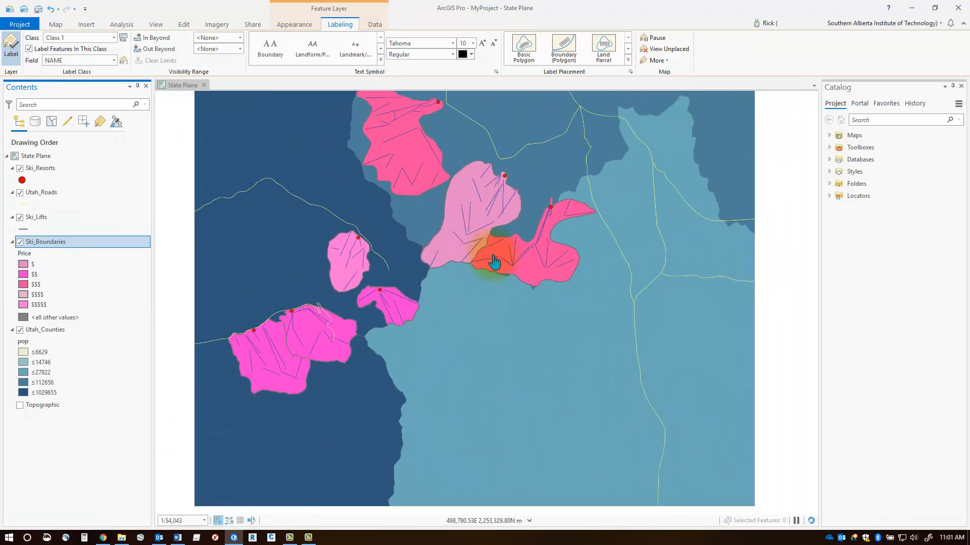
pyautogui.scroll(-2, 493, 262)
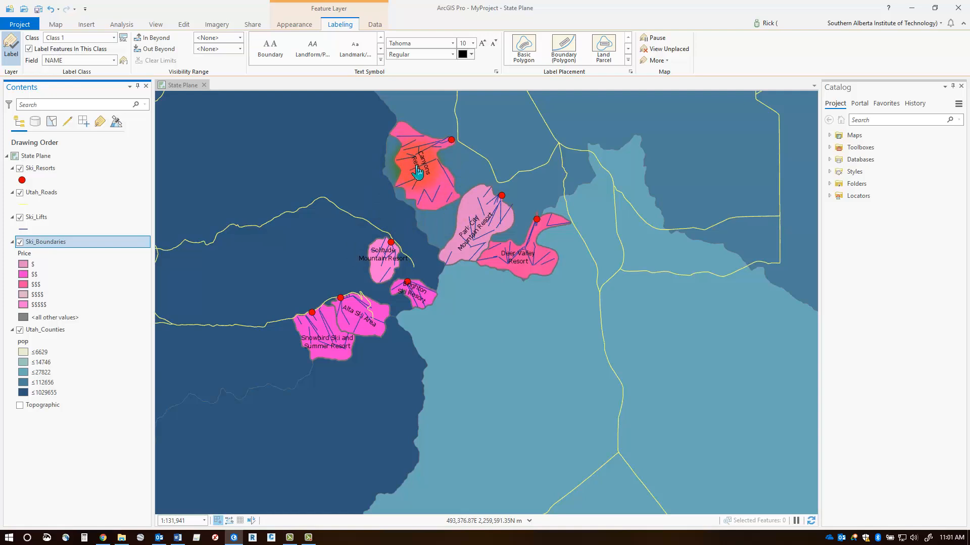
# Hide the Utah_Roads, Ski_Resorts, Utah_Counties and Ski_Lifts layers on the map.
pyautogui.click(20, 192)
pyautogui.click(20, 168)
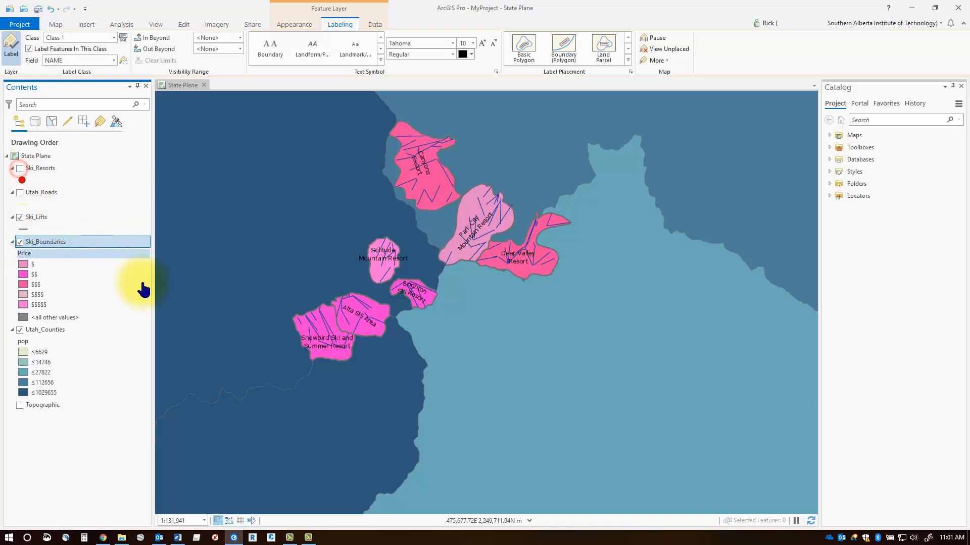
pyautogui.click(20, 330)
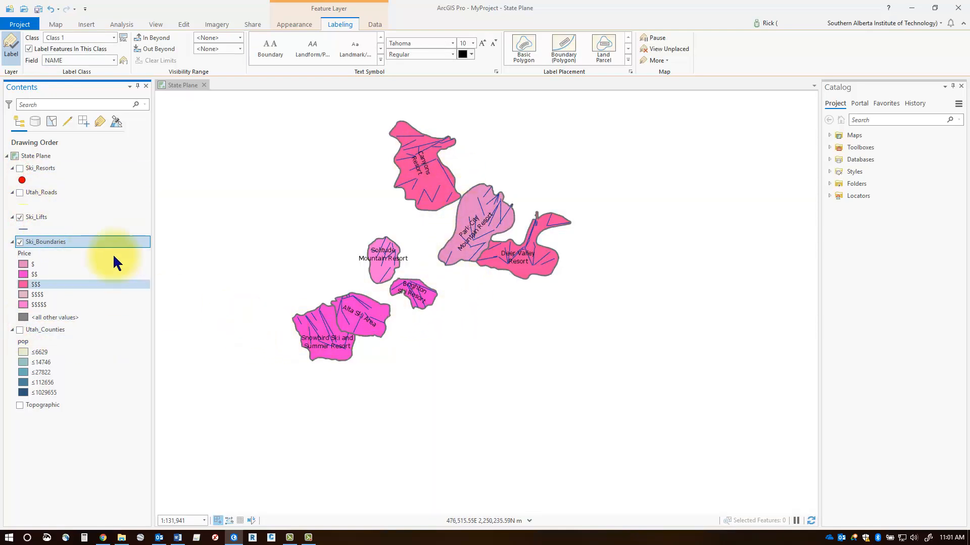
pyautogui.click(20, 217)
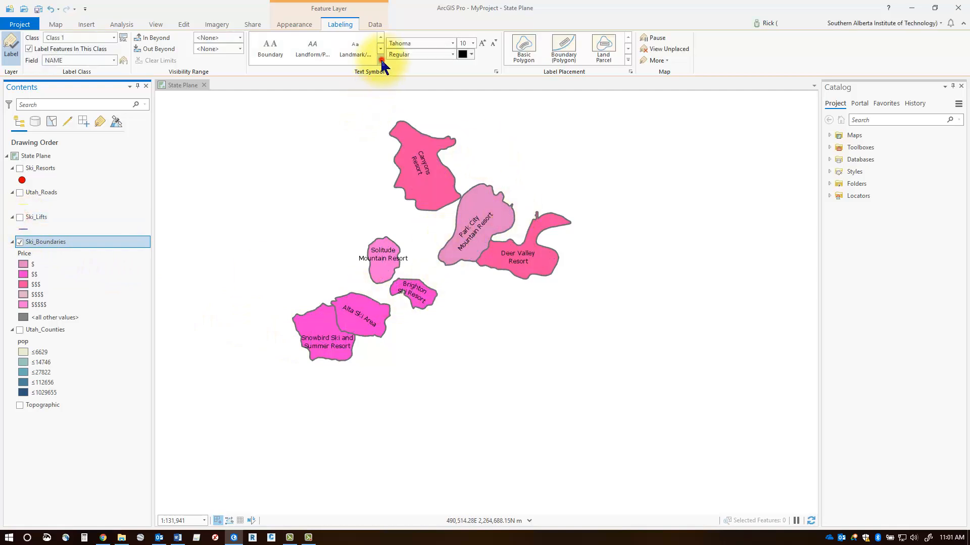
# Review the text symbol styles, fonts, label placement styles and label engine options available for the Ski_Boundaries labels.
pyautogui.click(382, 60)
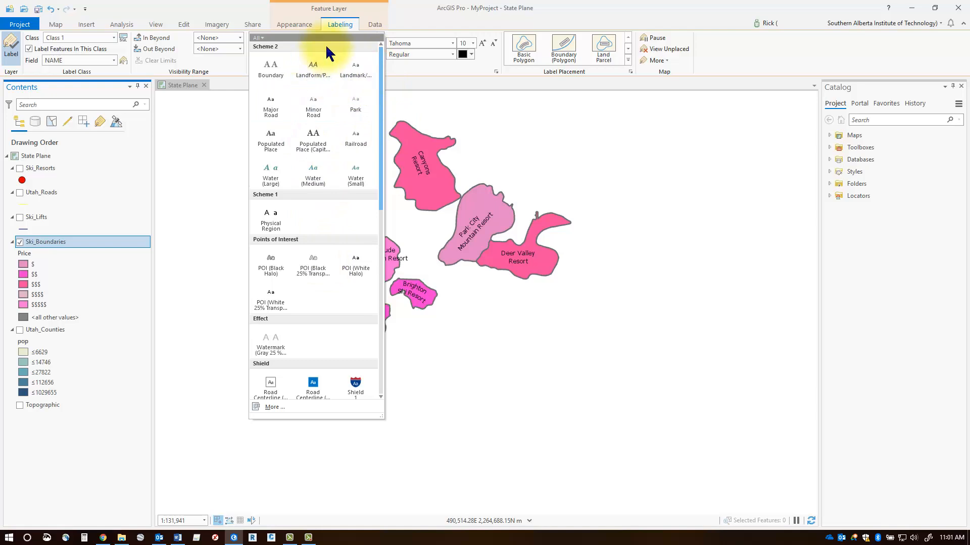
pyautogui.click(340, 24)
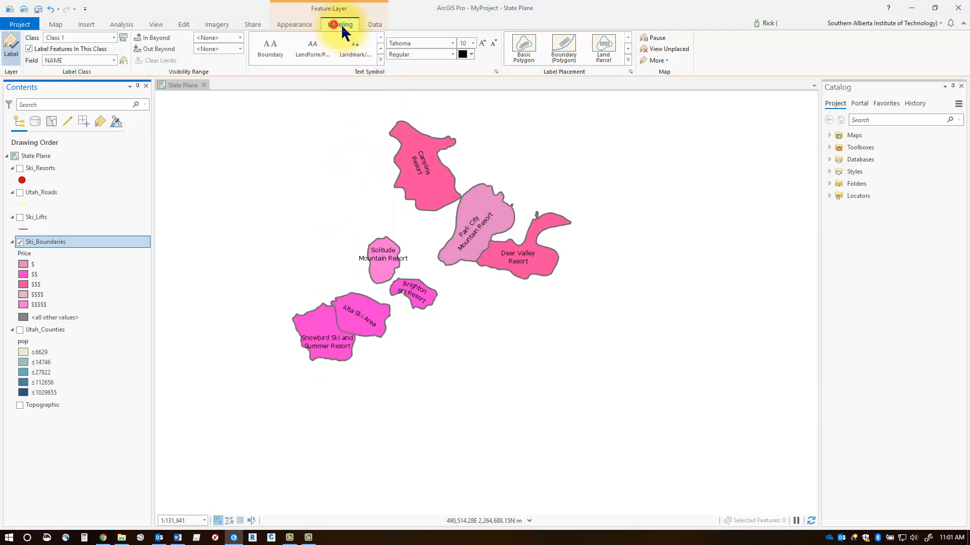
pyautogui.click(453, 43)
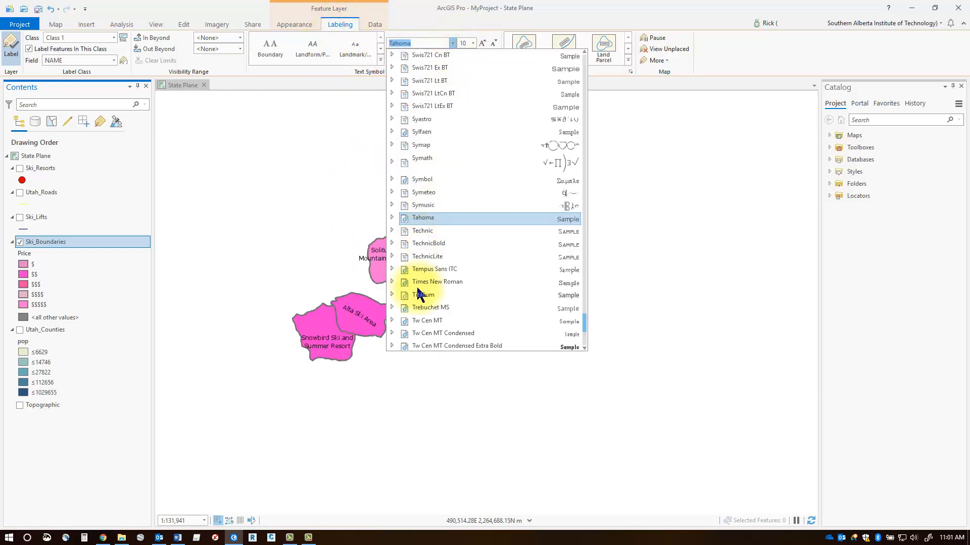
pyautogui.click(452, 43)
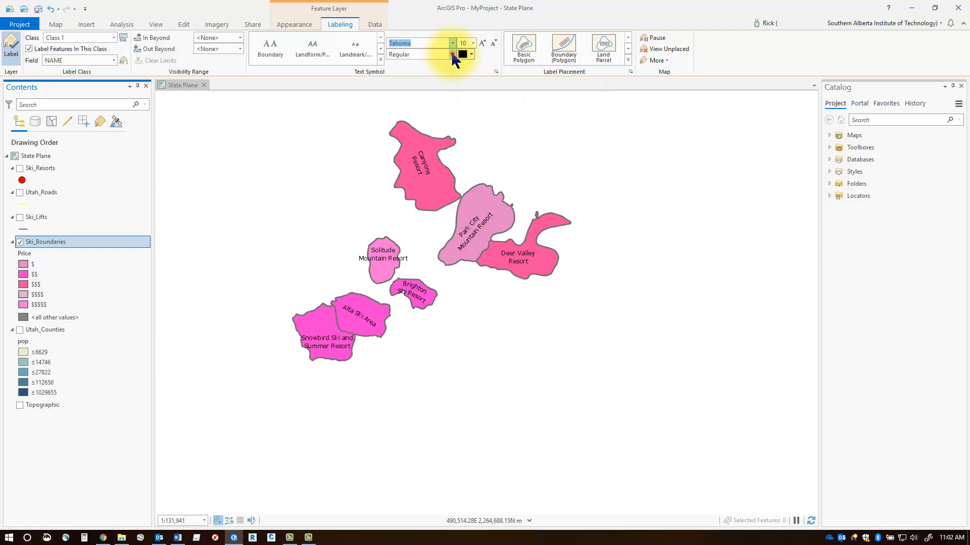
pyautogui.click(452, 54)
pyautogui.click(445, 28)
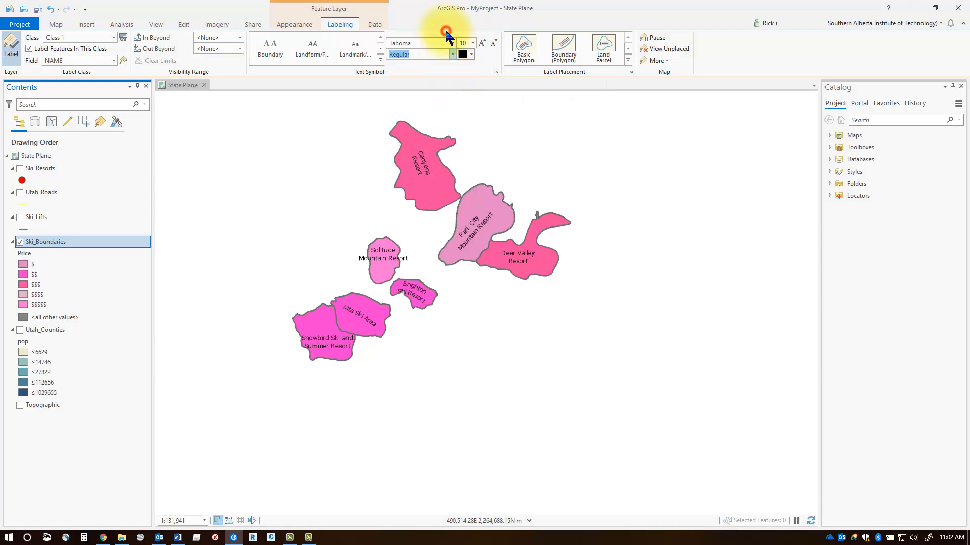
pyautogui.click(629, 60)
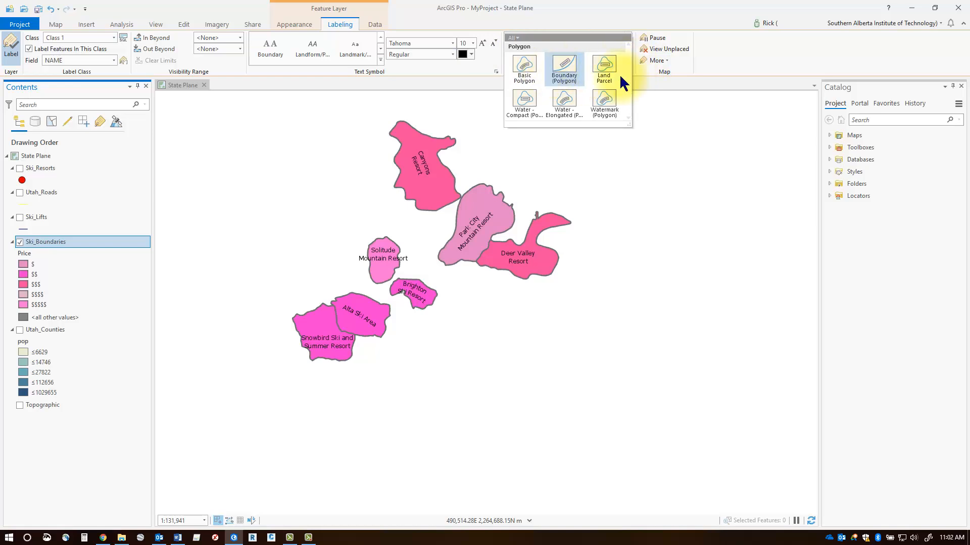
pyautogui.click(738, 60)
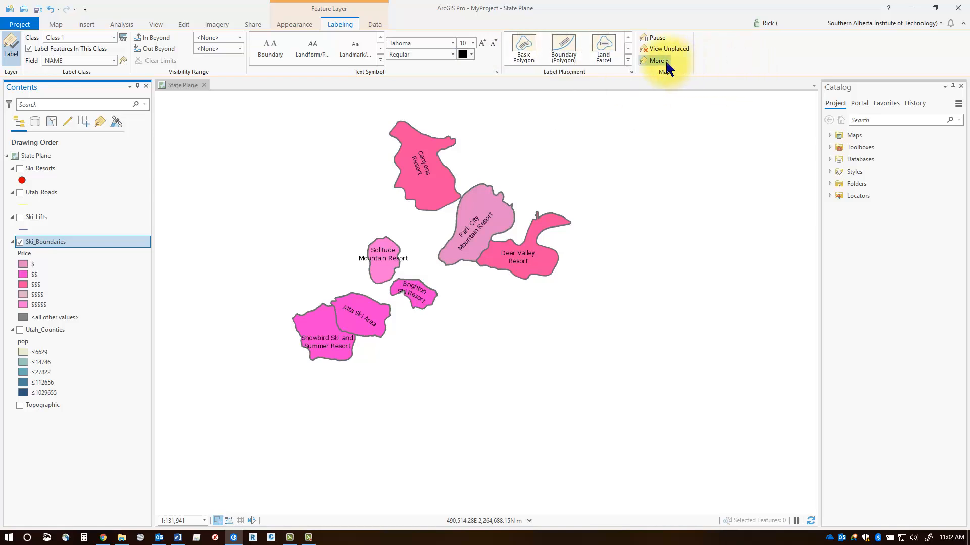
pyautogui.click(666, 61)
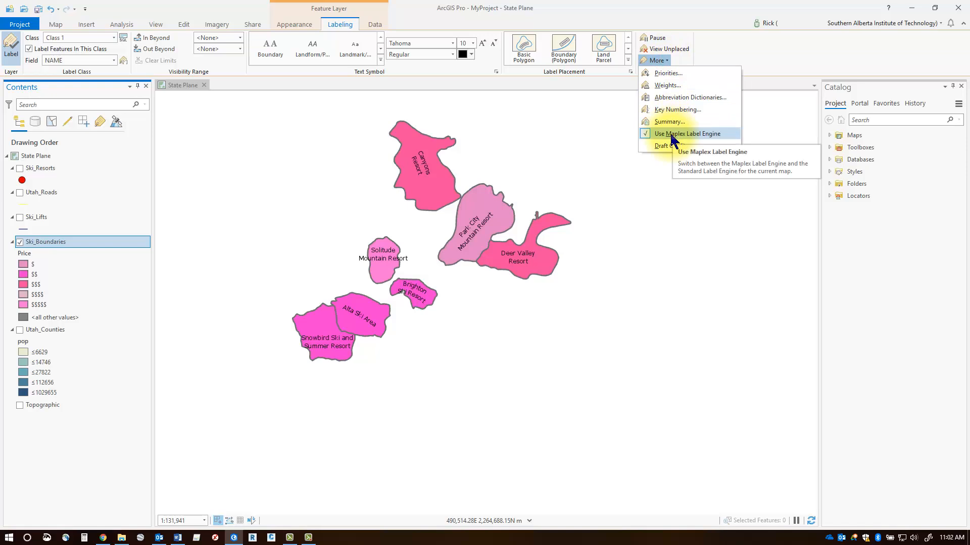
pyautogui.click(714, 48)
# Try the Basic Polygon, Boundary (Polygon) and Land Parcel placement styles on the ski boundary labels.
pyautogui.click(627, 60)
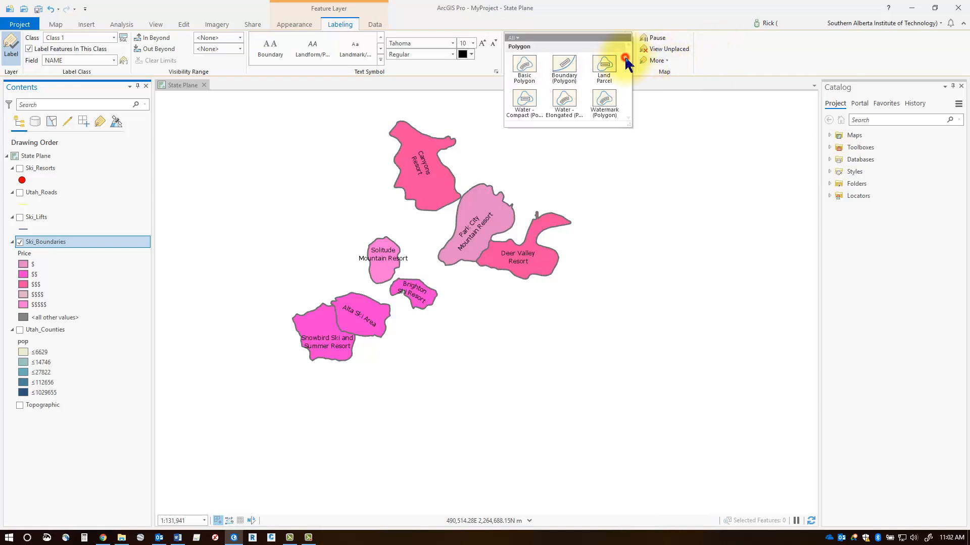
pyautogui.click(526, 69)
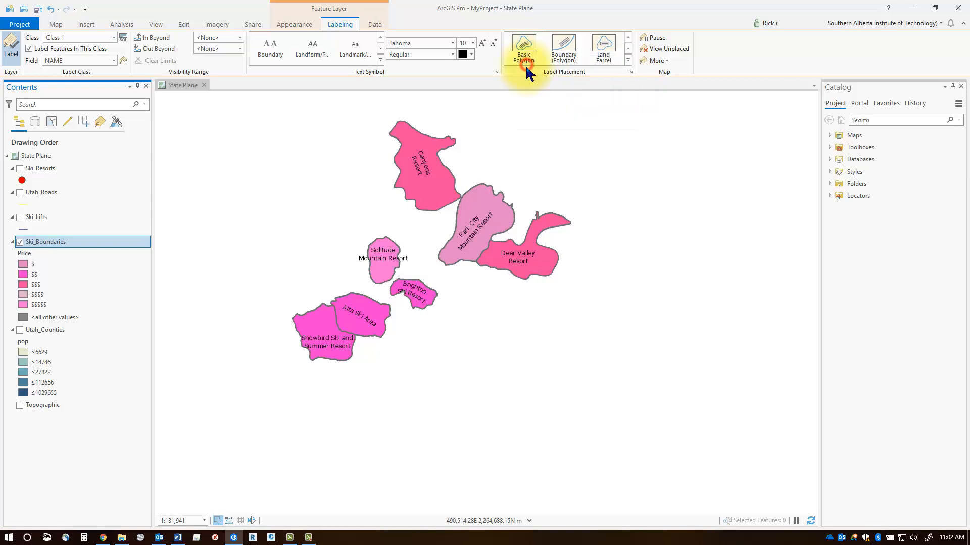
pyautogui.click(629, 64)
pyautogui.click(560, 67)
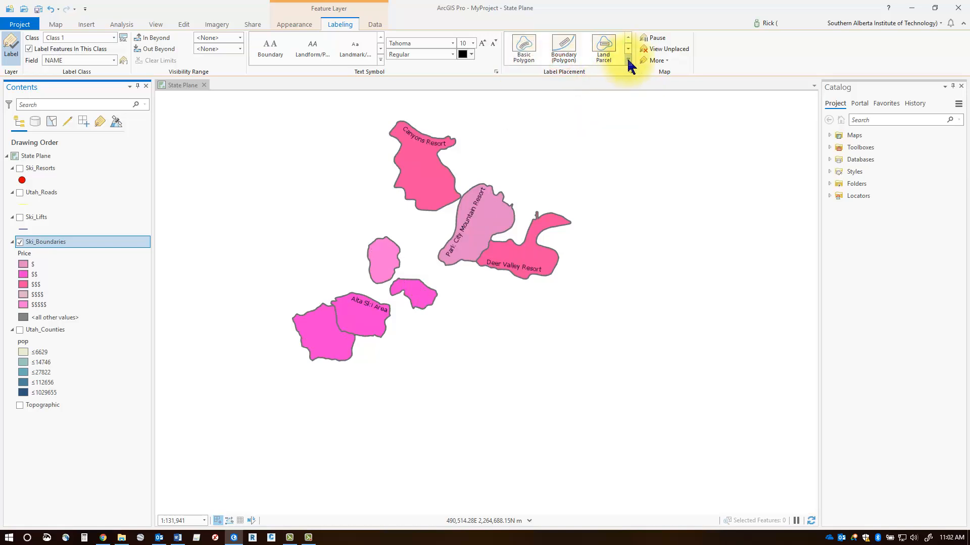
pyautogui.click(628, 64)
pyautogui.click(605, 65)
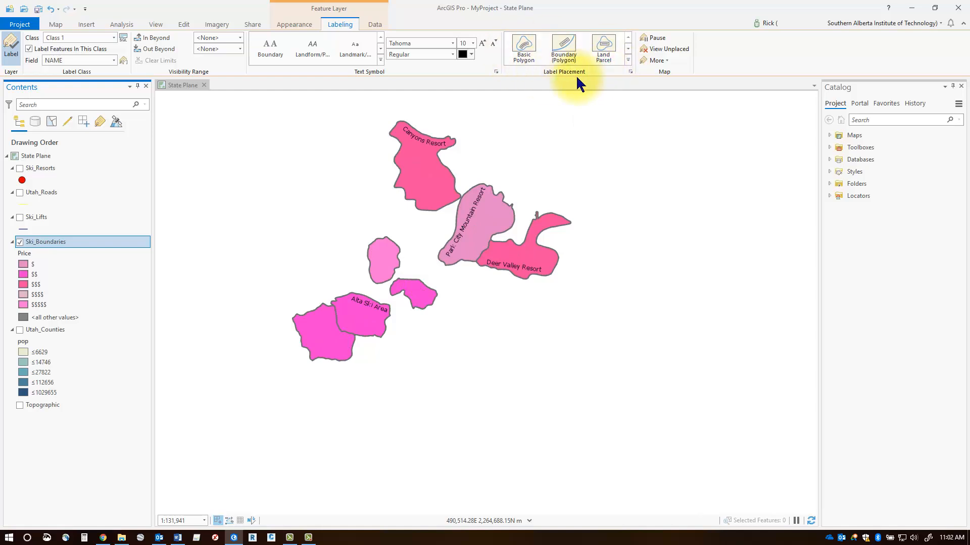
pyautogui.scroll(-1, 555, 131)
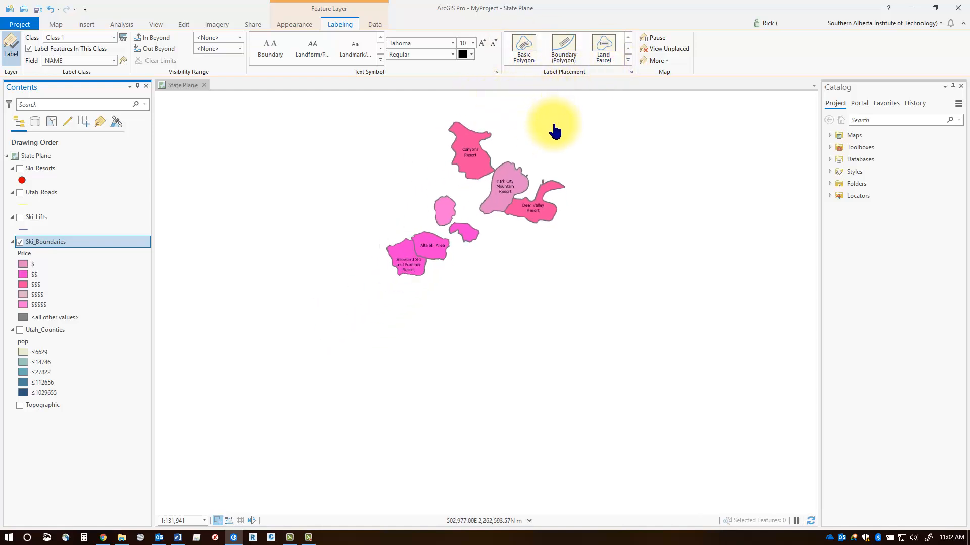
# Set the ski boundary labels' font size to 14 and apply the Basic Polygon placement style.
pyautogui.click(473, 43)
pyautogui.click(464, 145)
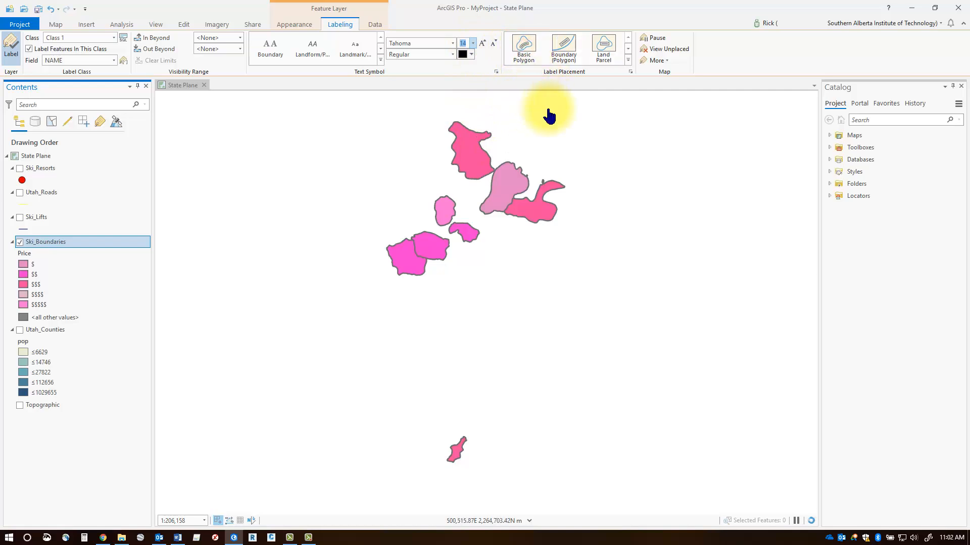
pyautogui.scroll(-2, 538, 156)
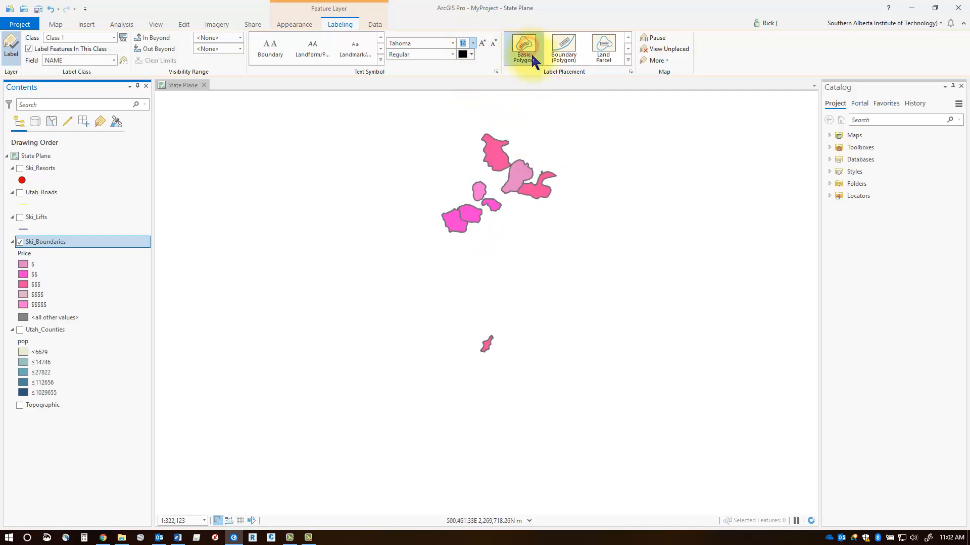
pyautogui.click(528, 49)
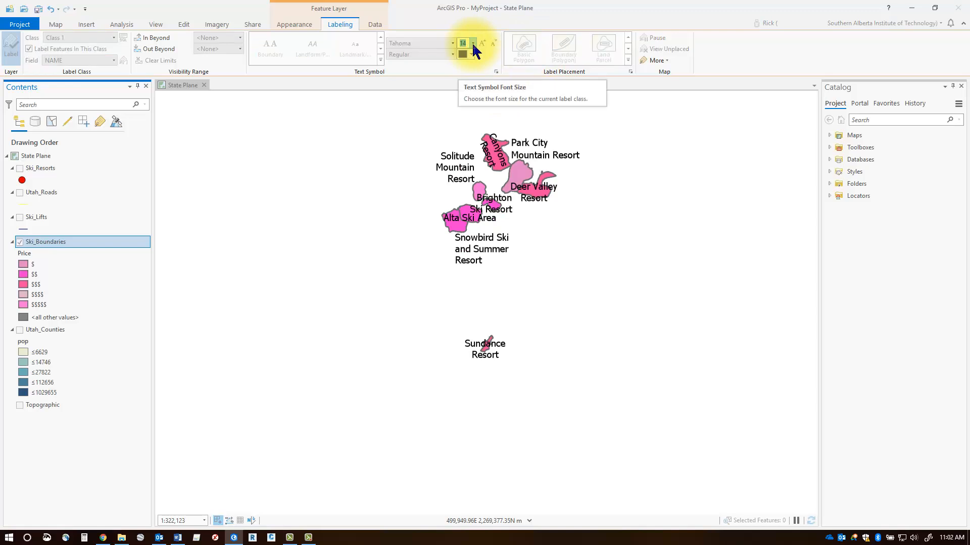
# Set the ski boundary labels' font size to 6.
pyautogui.click(473, 43)
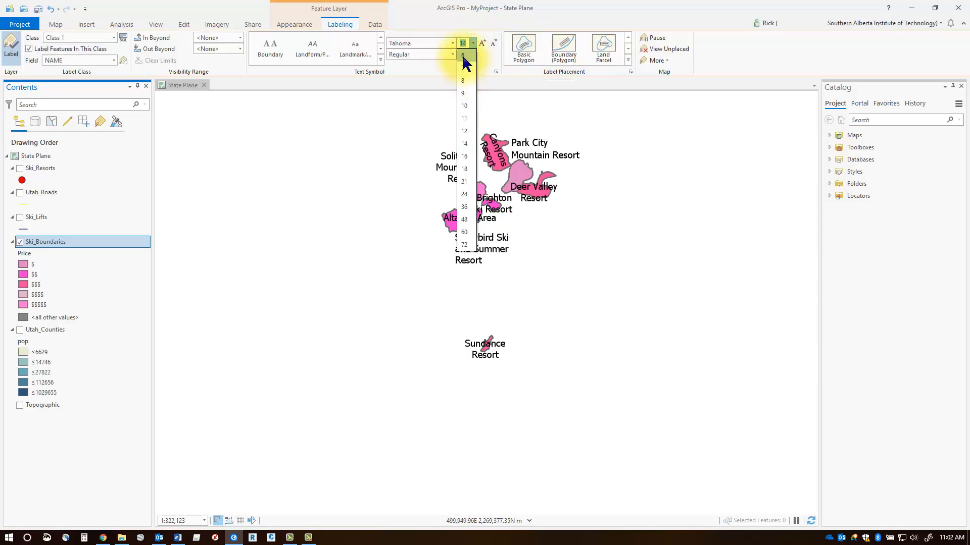
pyautogui.click(464, 56)
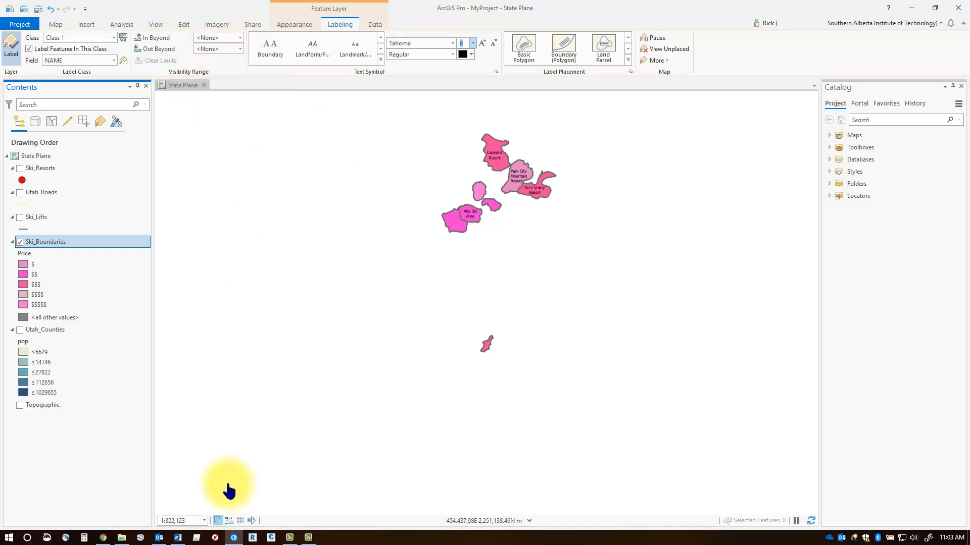
pyautogui.click(191, 521)
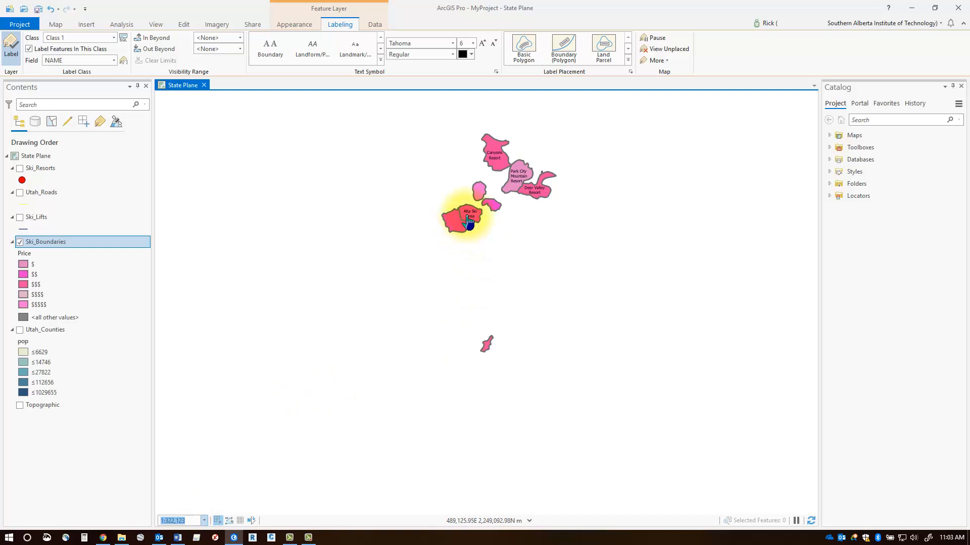
# Set the Ski_Boundaries labels to hide when zoomed out beyond 1:350,000 and check them at smaller and larger map scales.
pyautogui.click(221, 49)
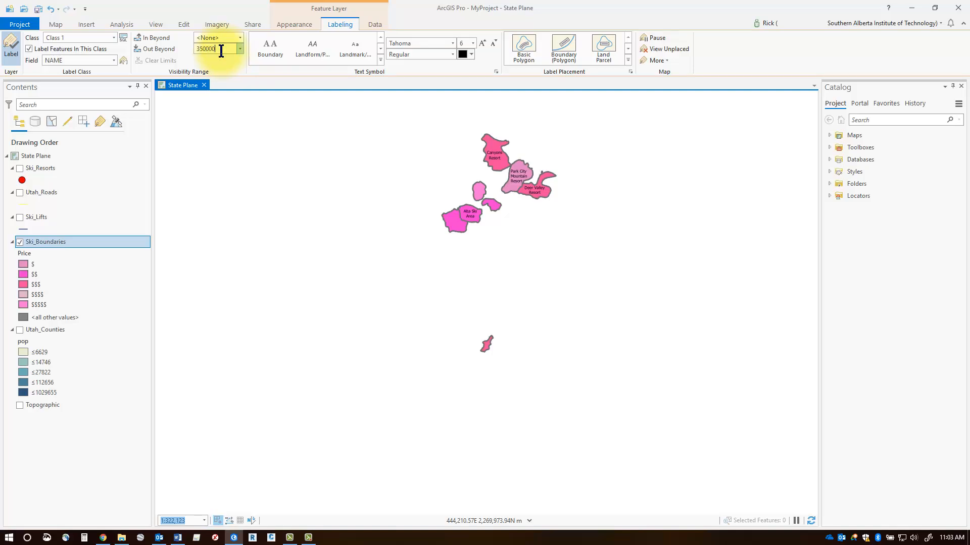
pyautogui.press('Return')
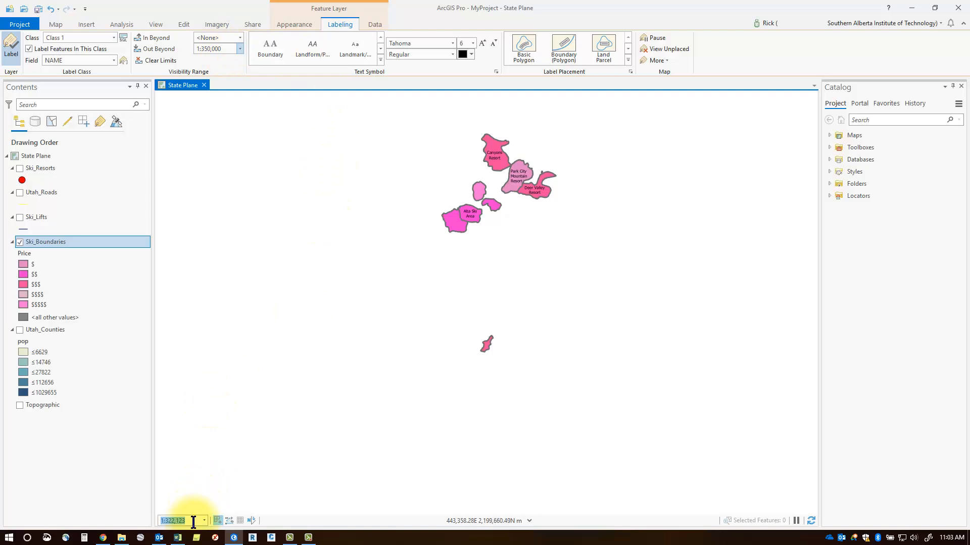
pyautogui.scroll(-2, 524, 211)
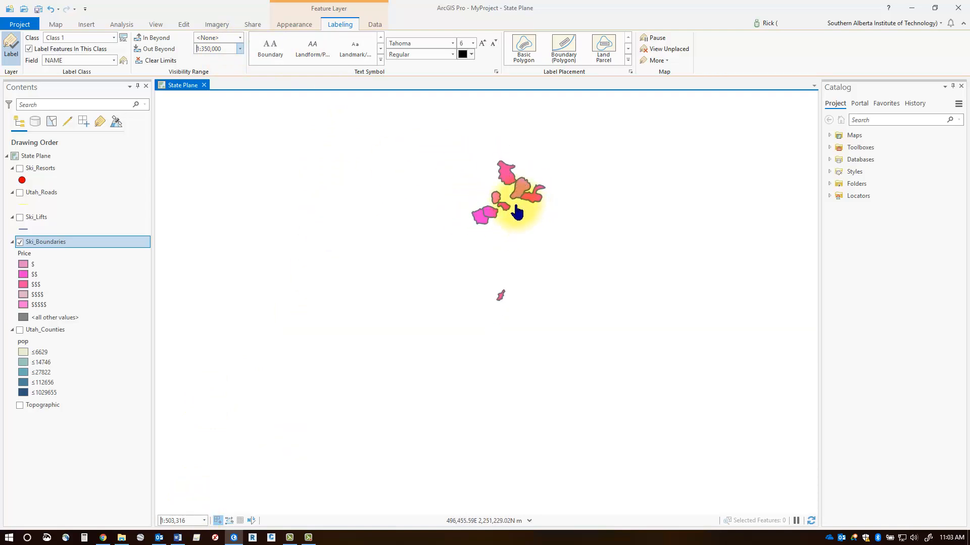
pyautogui.scroll(4, 516, 212)
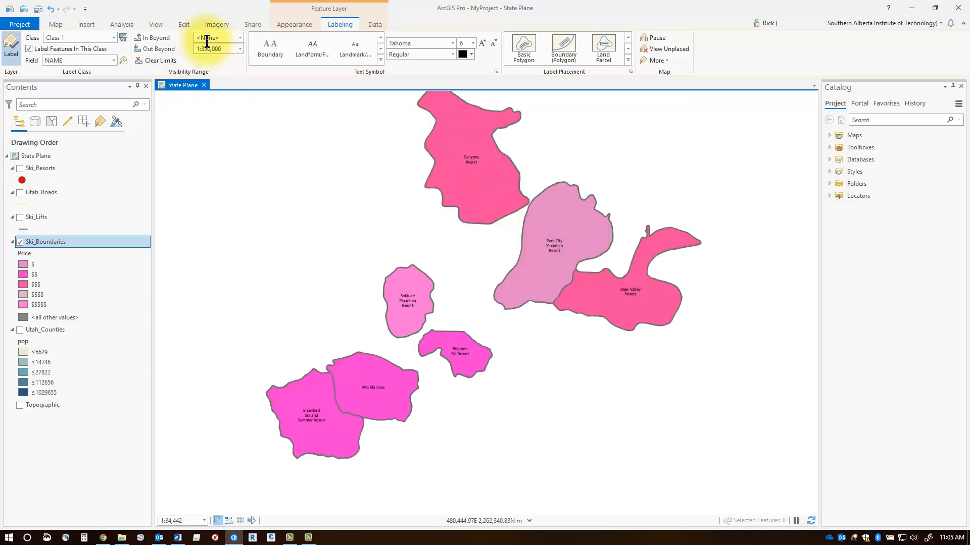
pyautogui.click(238, 38)
pyautogui.click(234, 44)
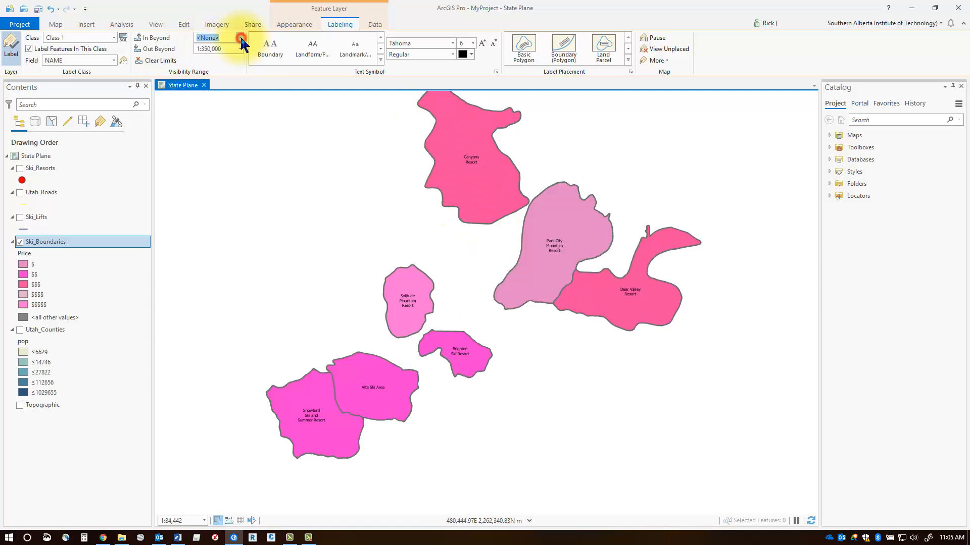
# Add and apply a query clause to the Ski_Boundaries label class that labels only features where Price is not equal to $$$$$.
pyautogui.click(124, 39)
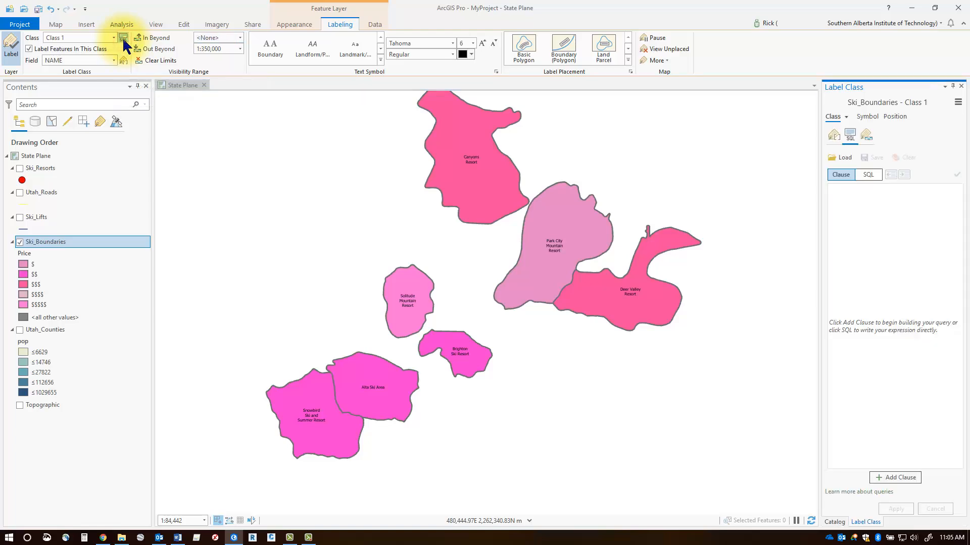
pyautogui.click(868, 175)
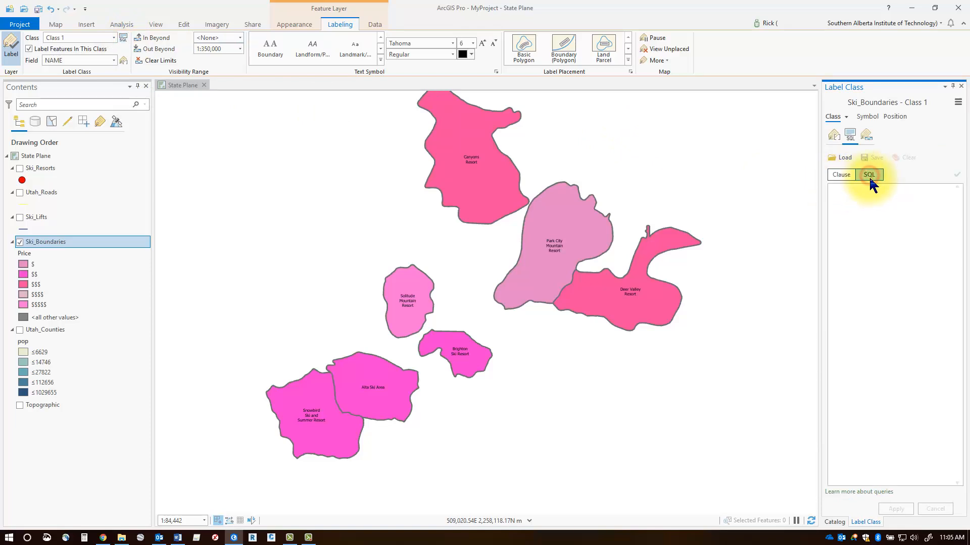
pyautogui.click(842, 174)
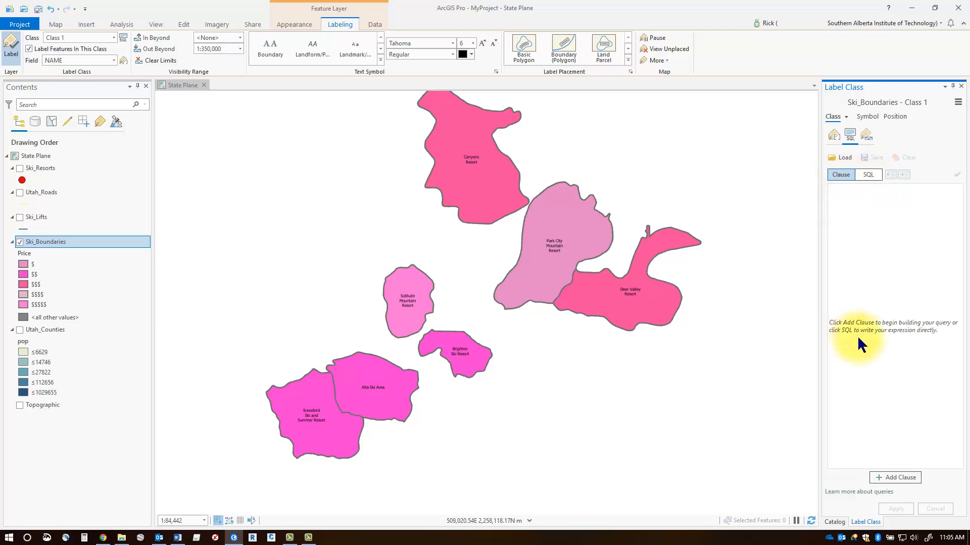
pyautogui.click(885, 478)
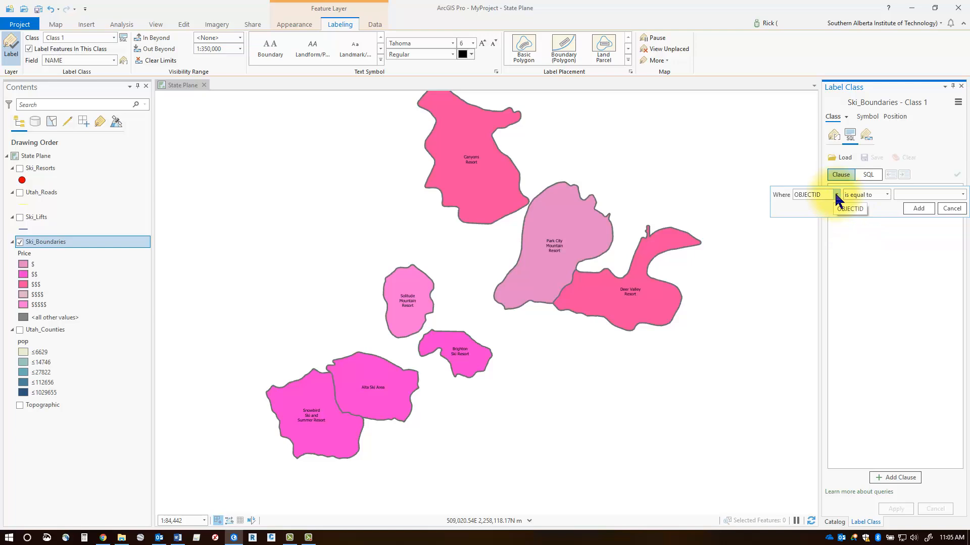
pyautogui.click(836, 195)
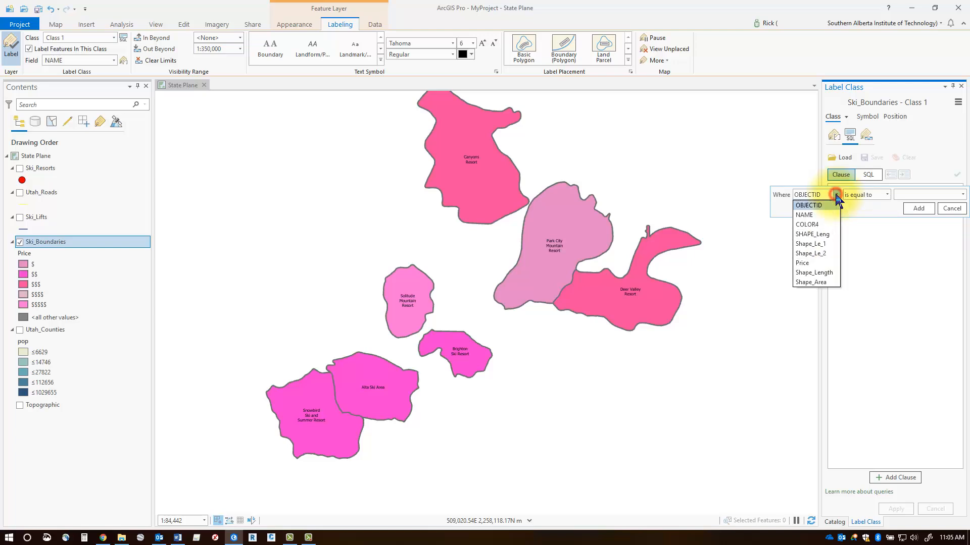
pyautogui.click(820, 263)
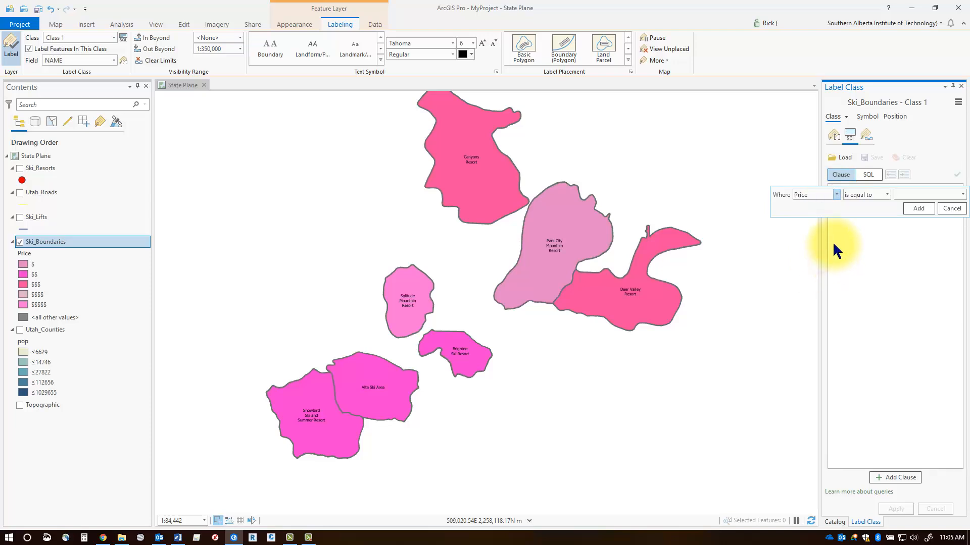
pyautogui.click(887, 195)
pyautogui.click(881, 215)
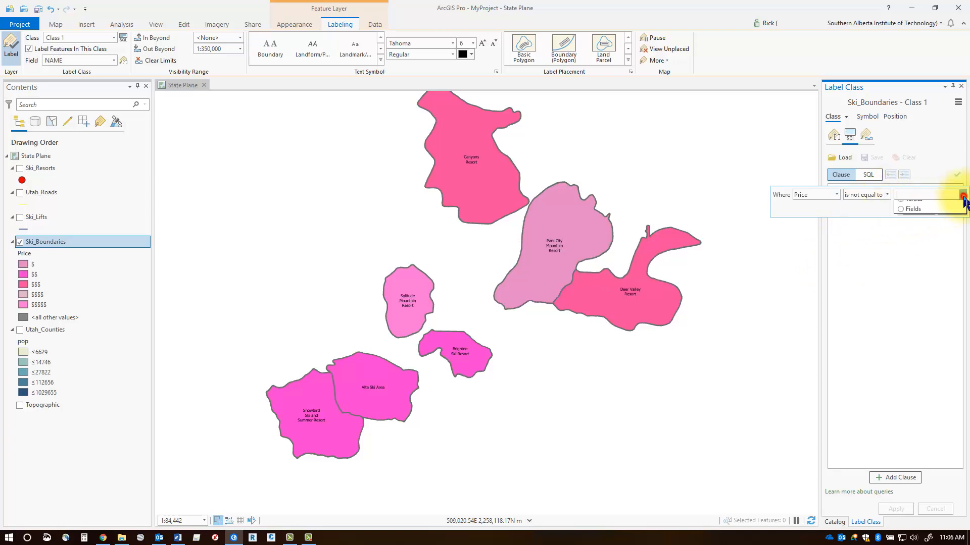
pyautogui.click(962, 195)
pyautogui.click(916, 242)
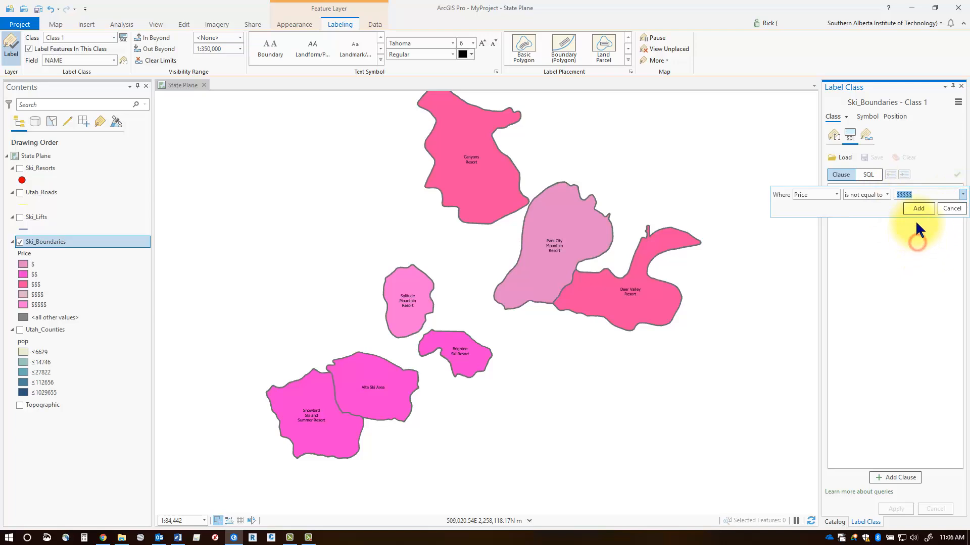
pyautogui.click(916, 207)
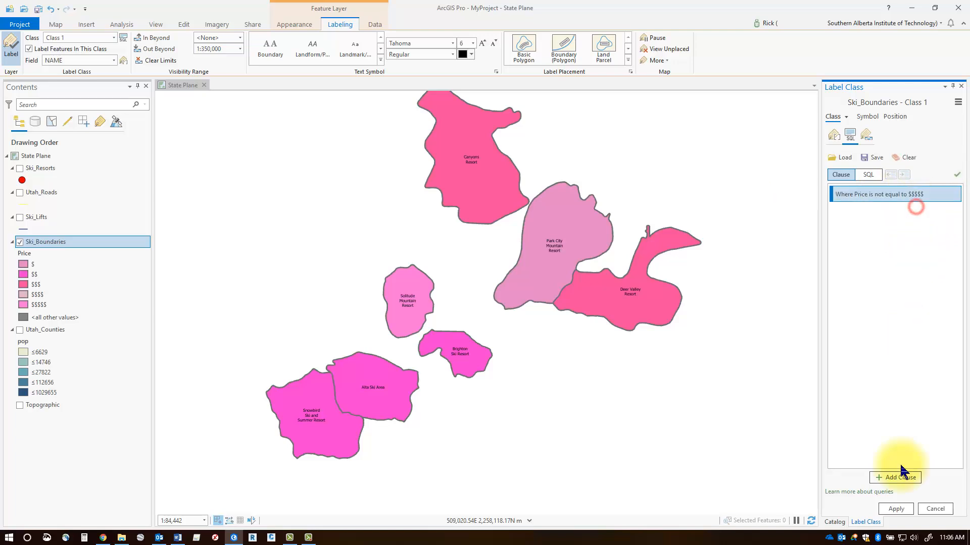
pyautogui.click(896, 508)
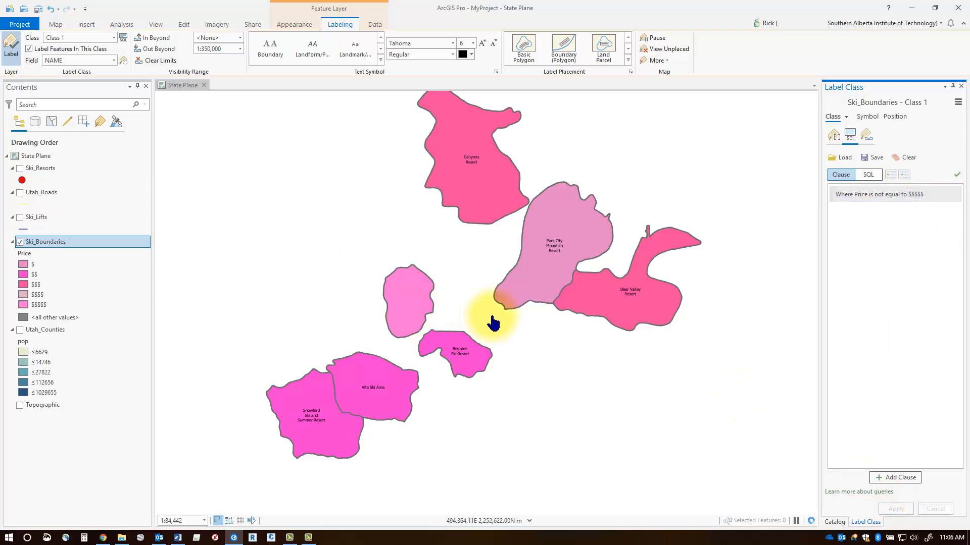